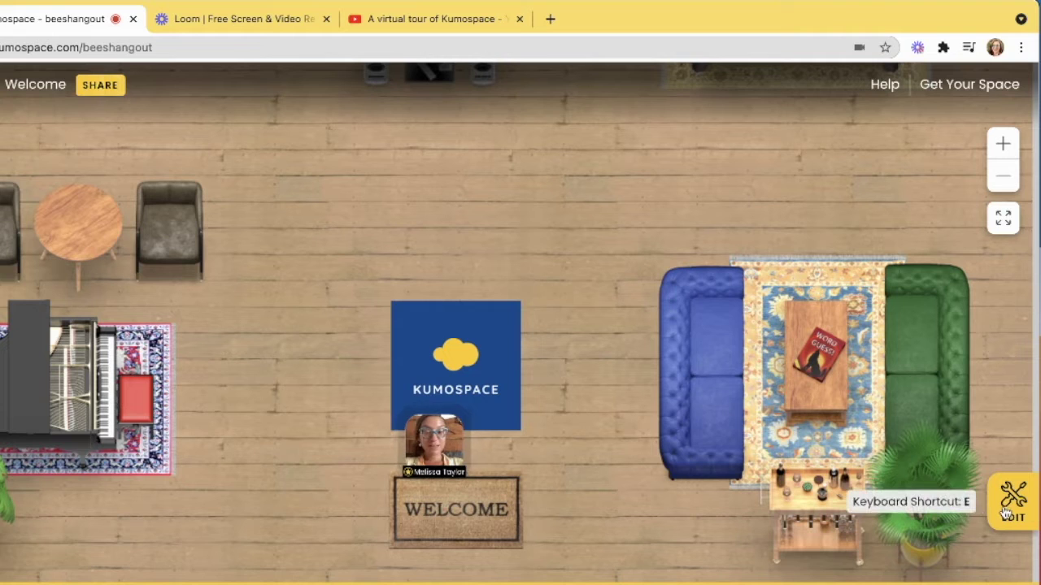
Move the avatar onto the blue sofa and open the room for editing.
key(Right)
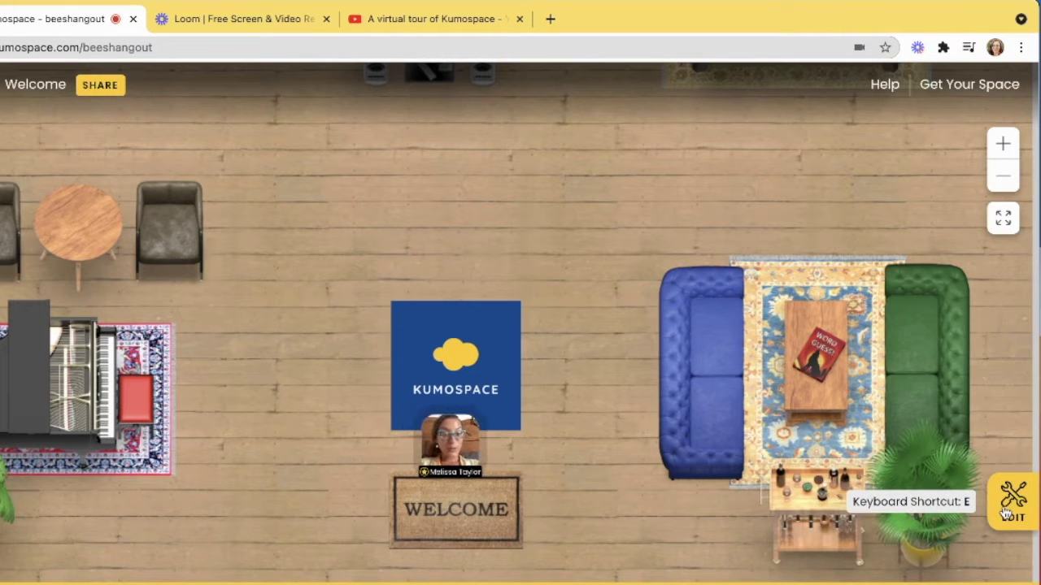
key(Up)
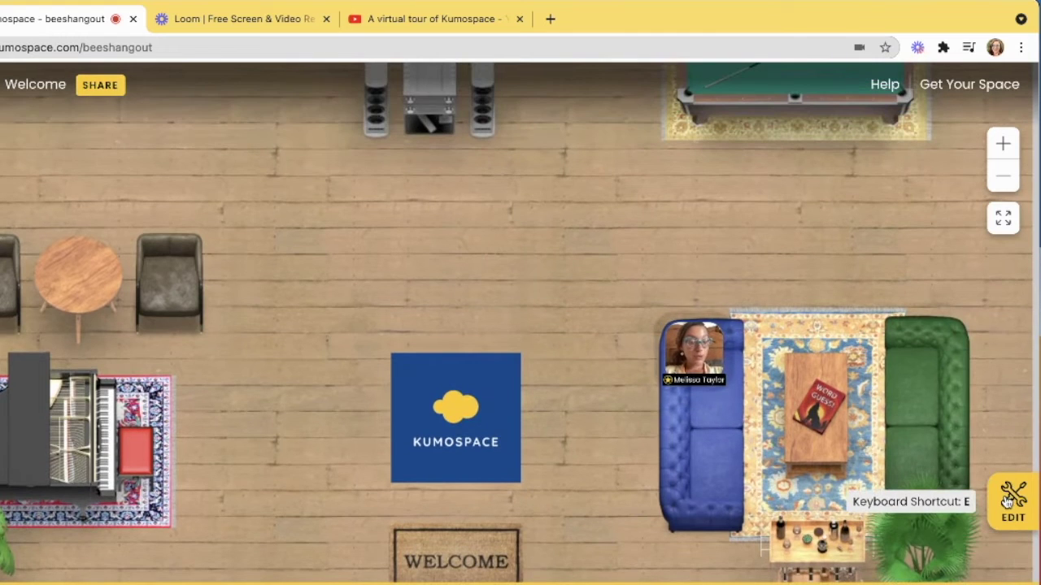
click(1013, 500)
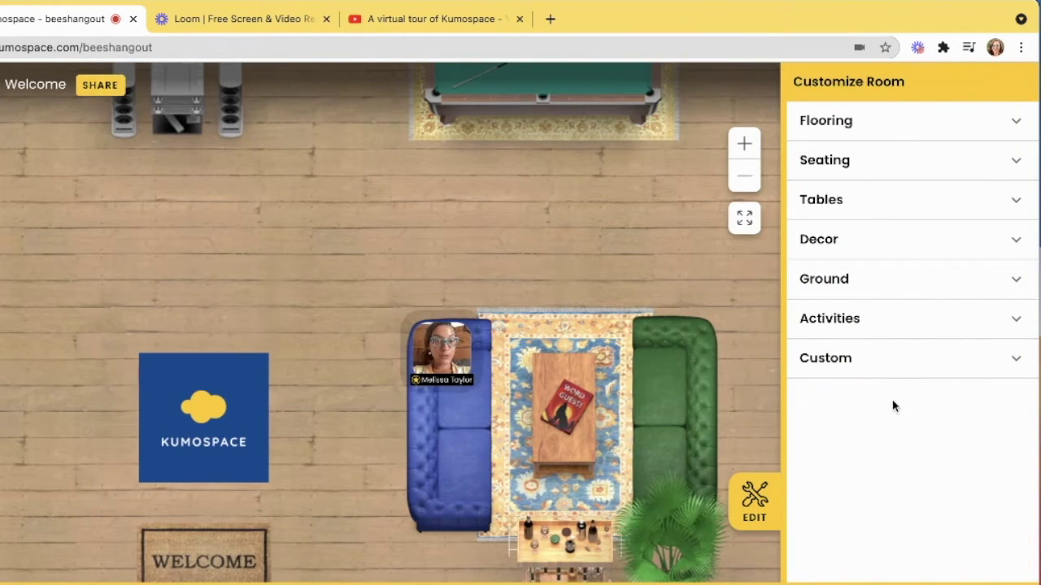
Place a Television from the Activities furniture just above the rug between the blue and green sofas, and finish editing.
click(839, 324)
scroll(875, 442, down, 10)
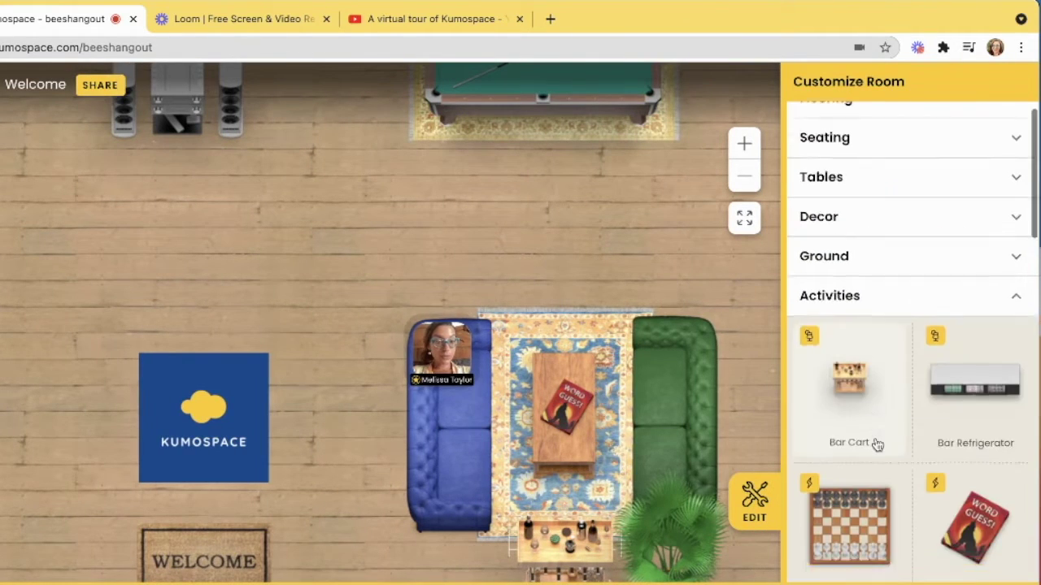
scroll(876, 444, down, 2)
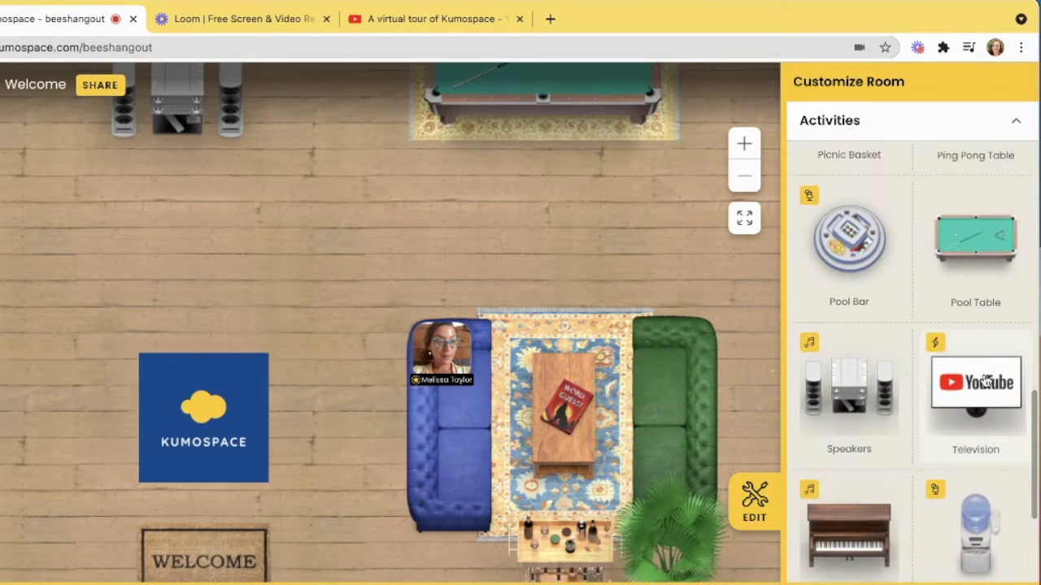
drag(840, 357, 568, 259)
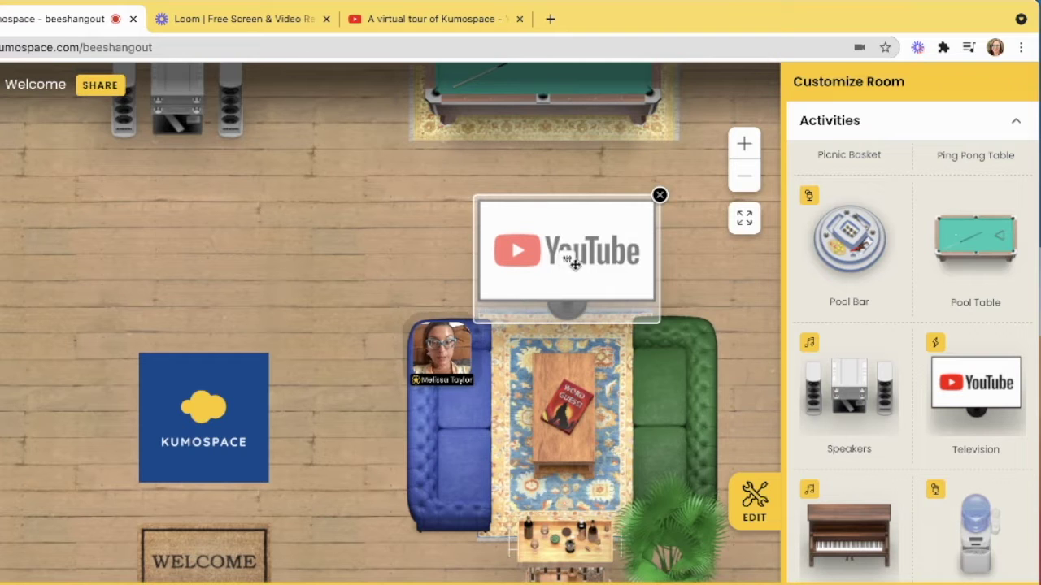
drag(572, 257, 567, 284)
click(750, 493)
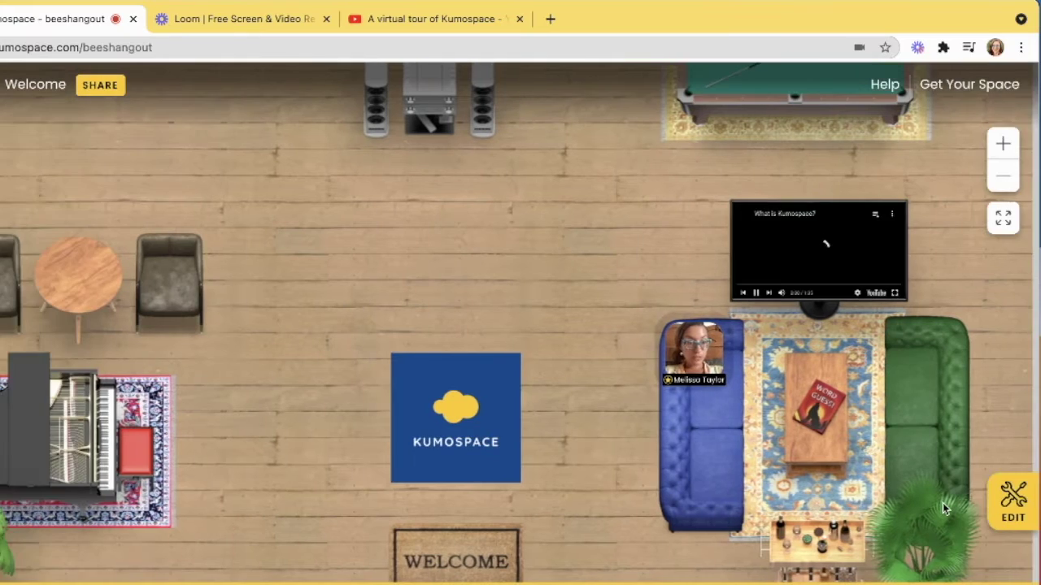
click(1004, 503)
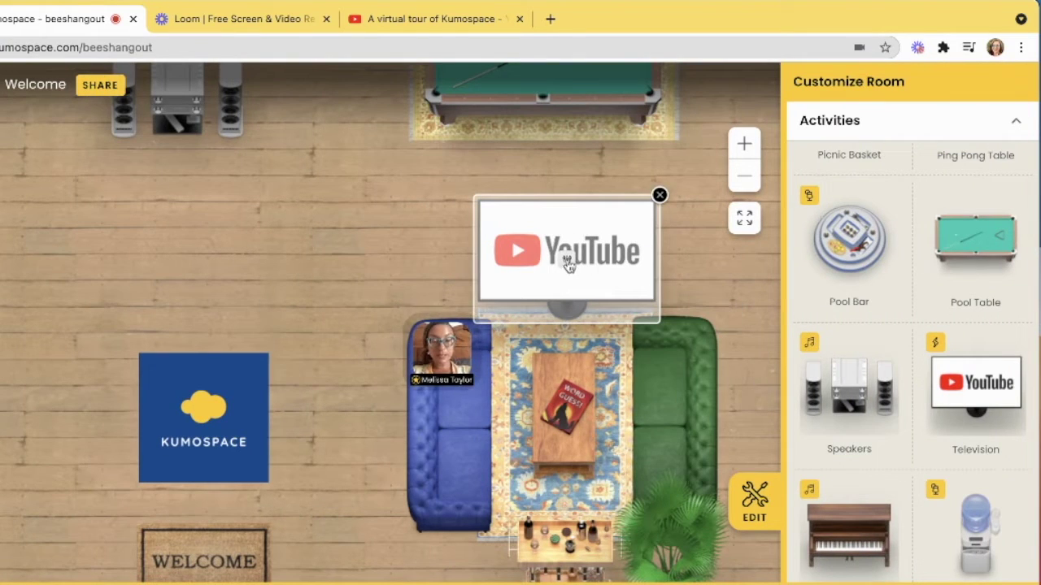
click(567, 266)
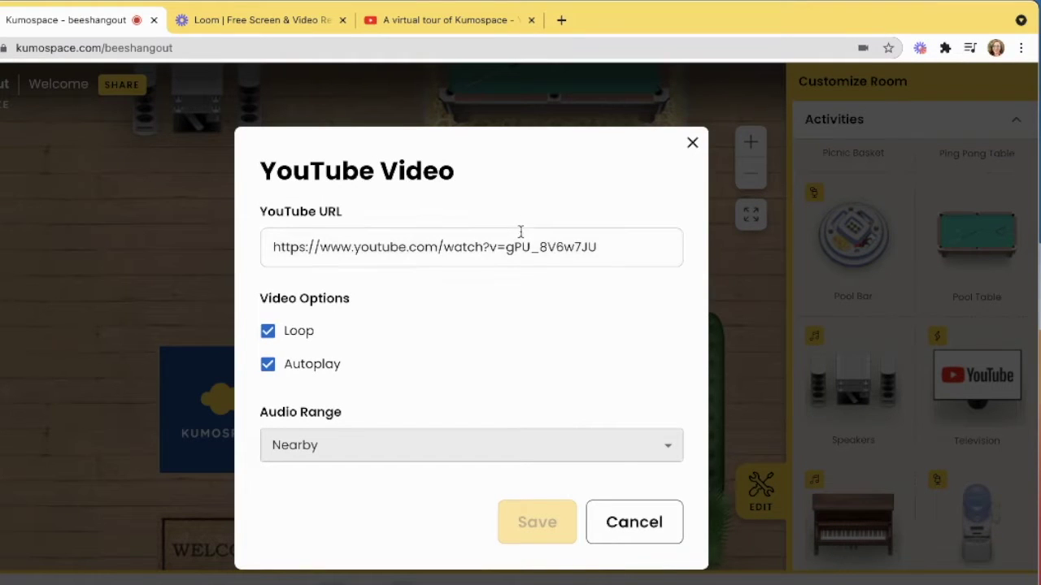
click(435, 22)
click(317, 49)
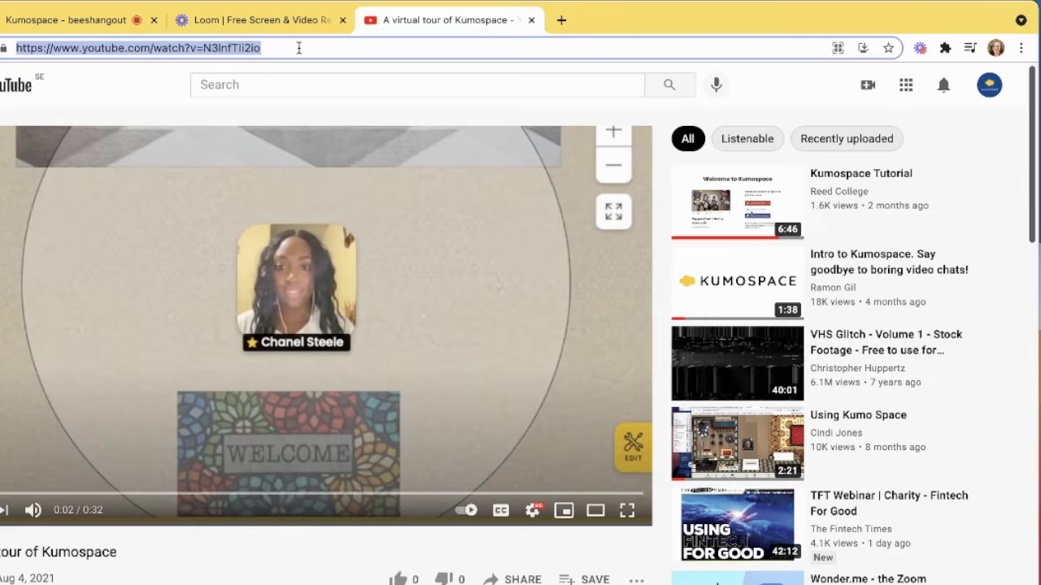
click(88, 23)
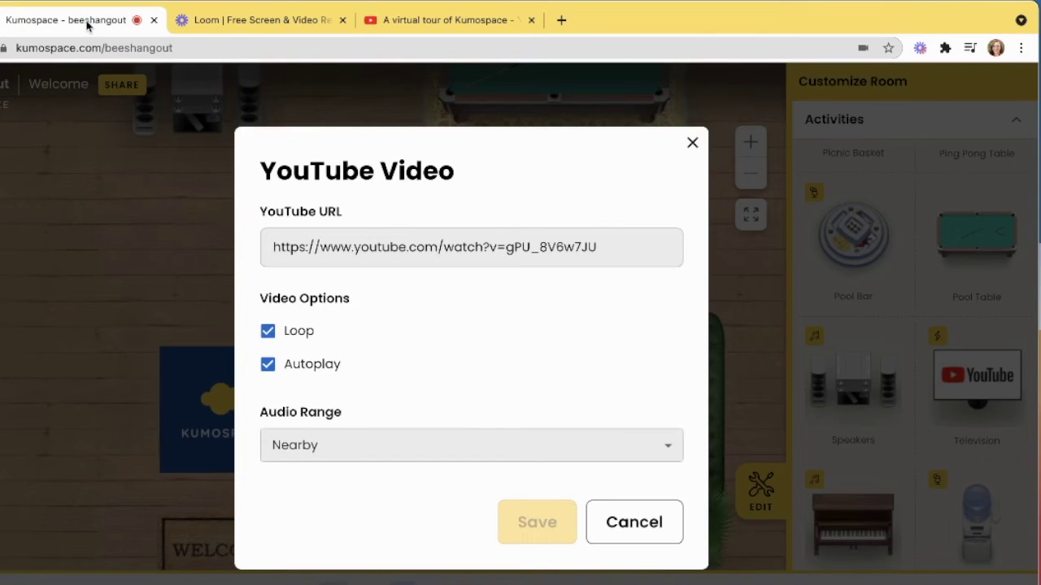
triple_click(505, 256)
text(https://www.youtube.com/watch?v=N3lnfTIi2io)
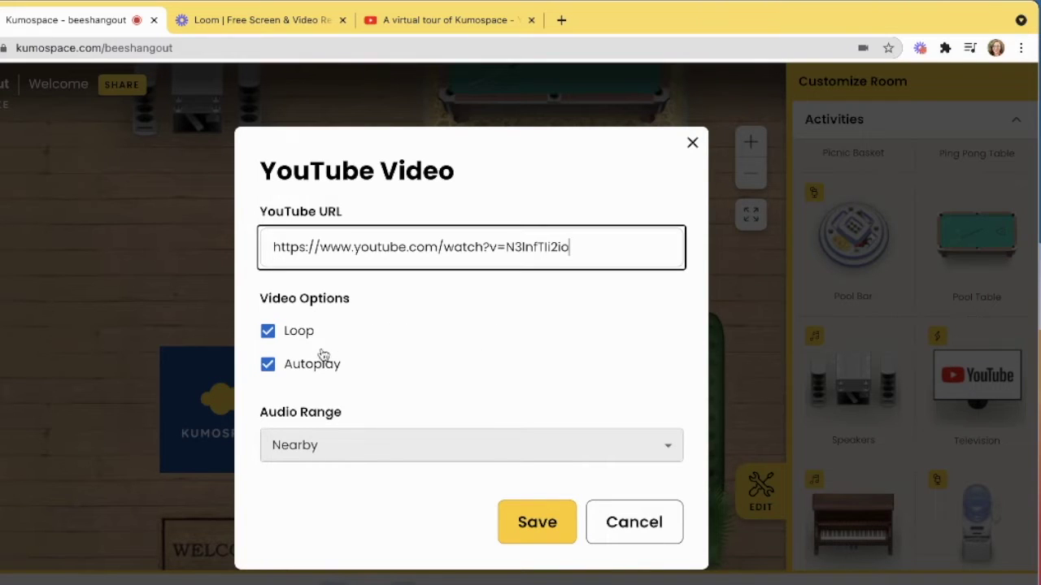
Turn off Loop, keep Autoplay on, set the audio range to Entire Room, and save the video settings, leaving edit mode.
click(269, 334)
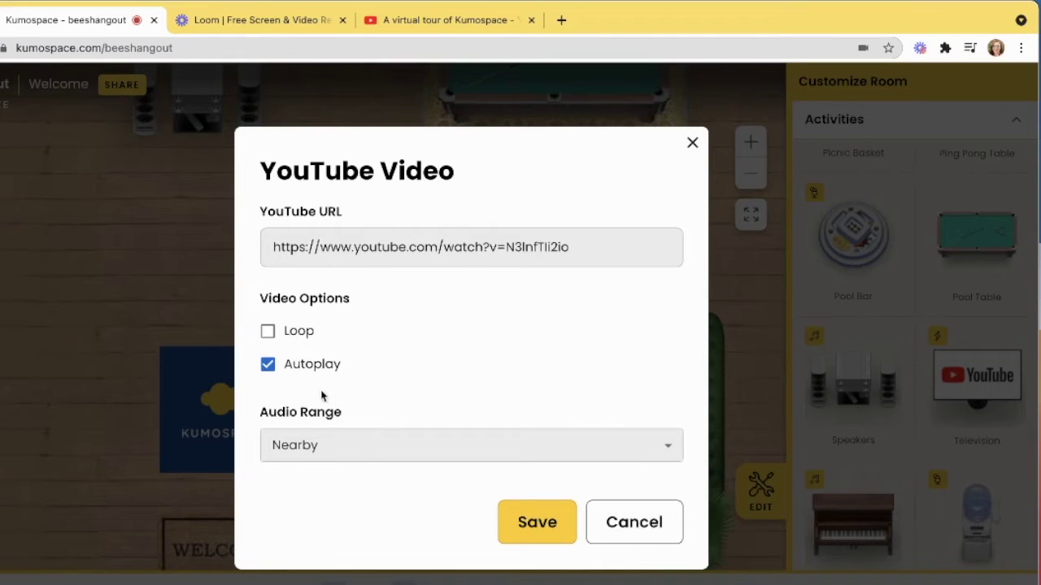
click(268, 365)
click(271, 367)
click(321, 461)
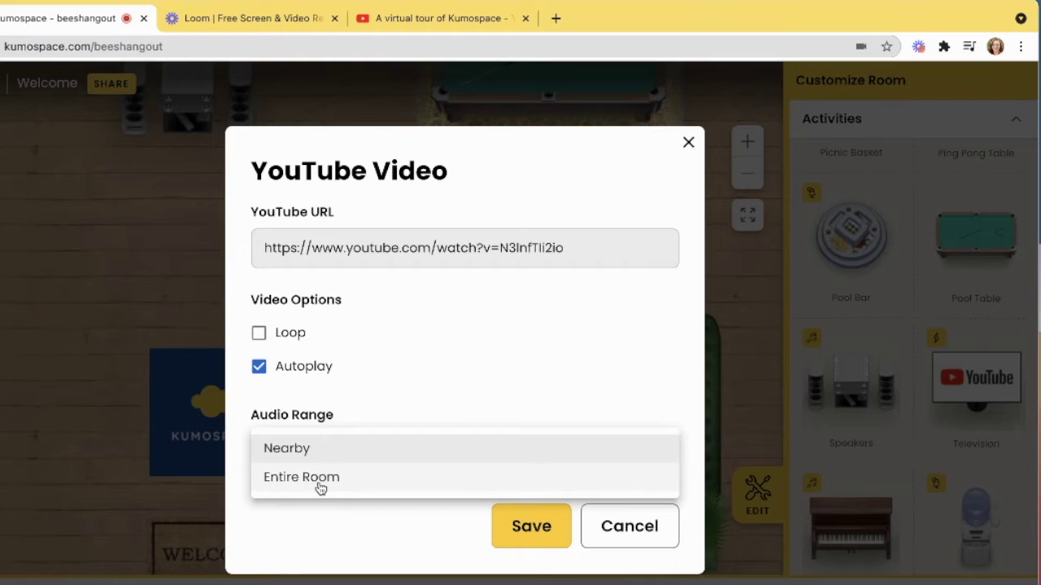
click(321, 449)
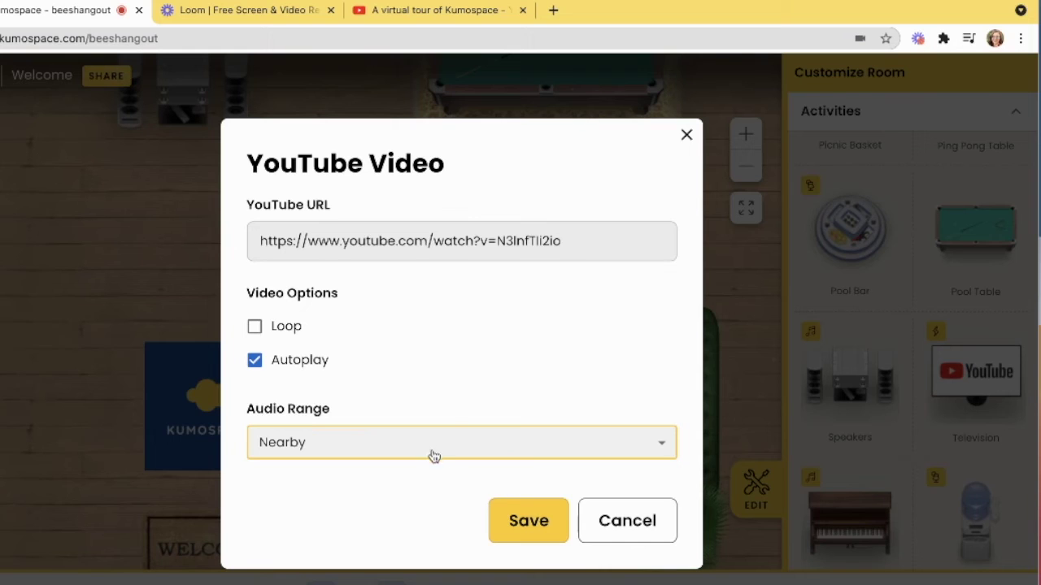
click(309, 447)
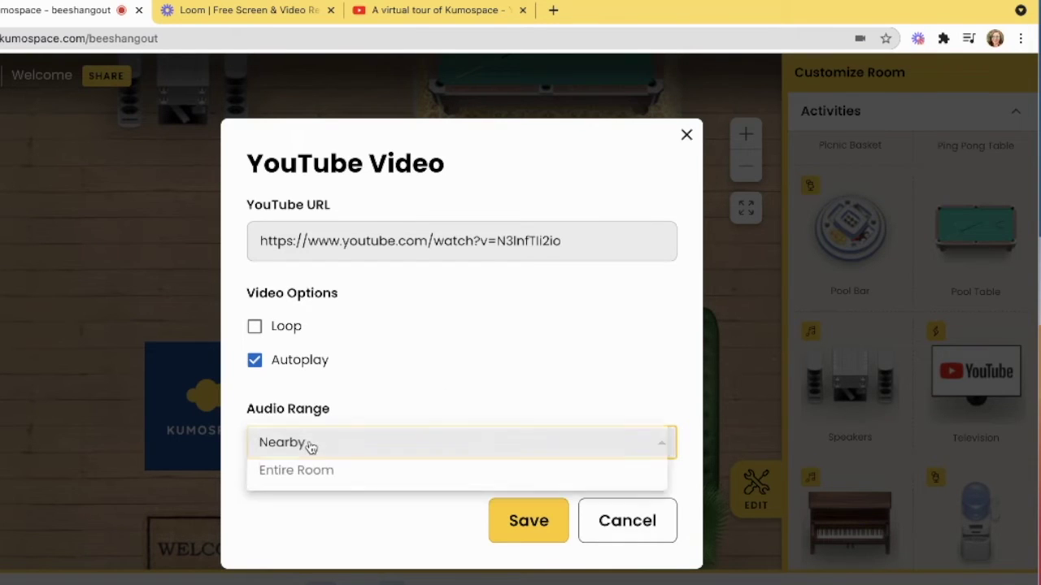
click(317, 474)
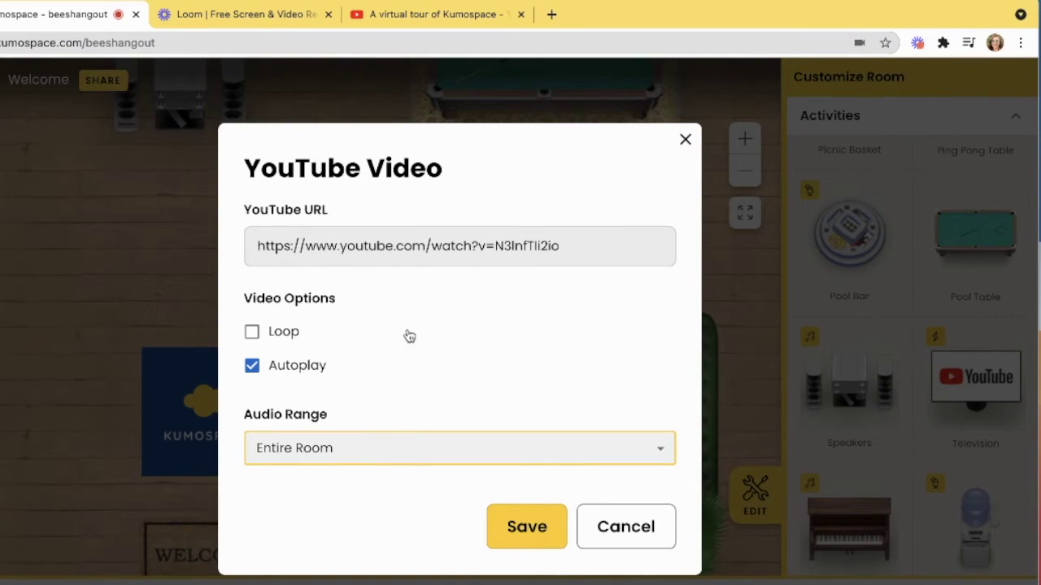
click(542, 530)
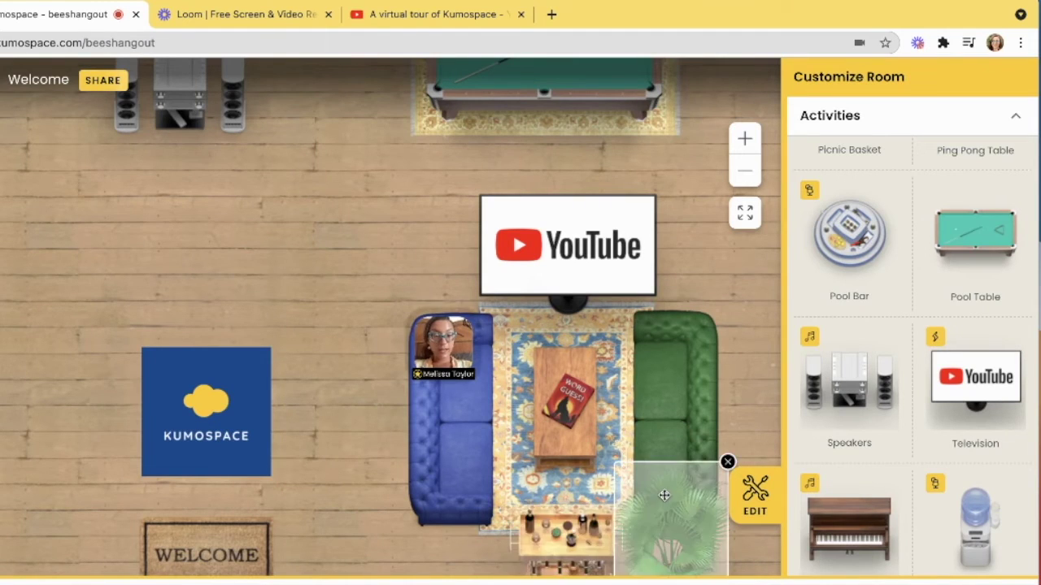
click(756, 500)
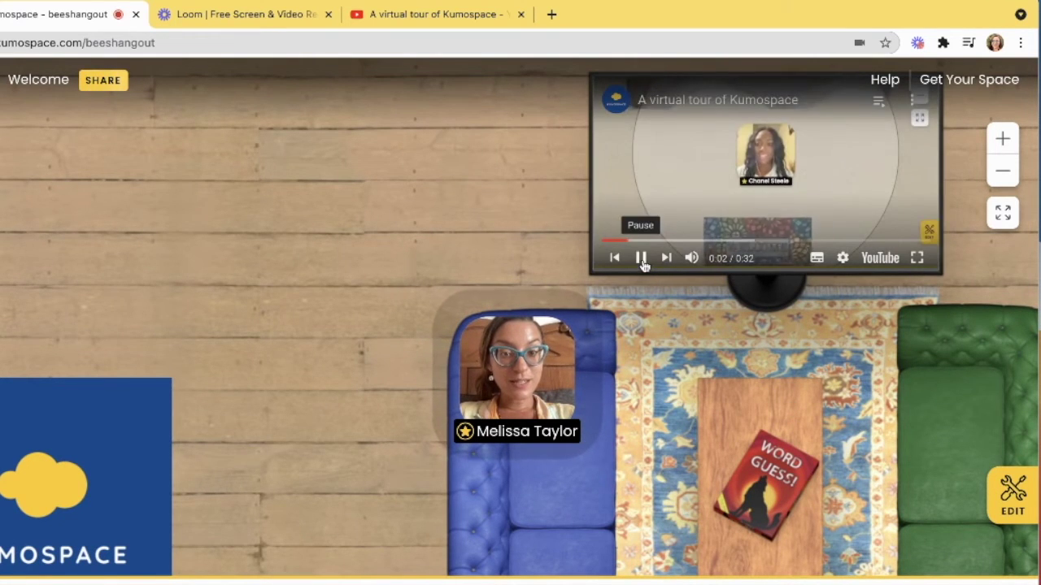
Pause the video on the television, mute and unmute it, and raise its volume slightly.
click(642, 260)
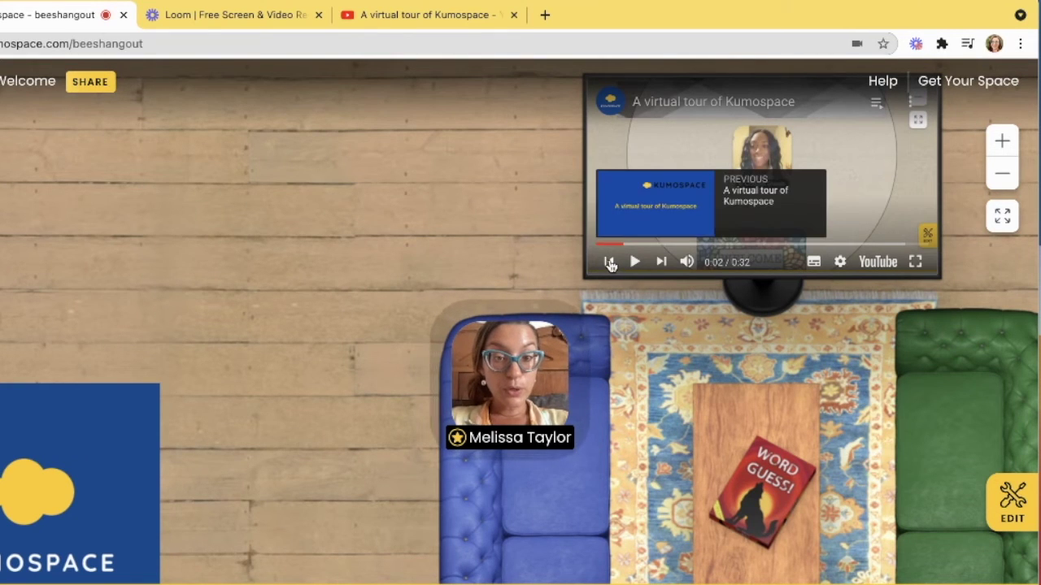
click(685, 263)
click(686, 262)
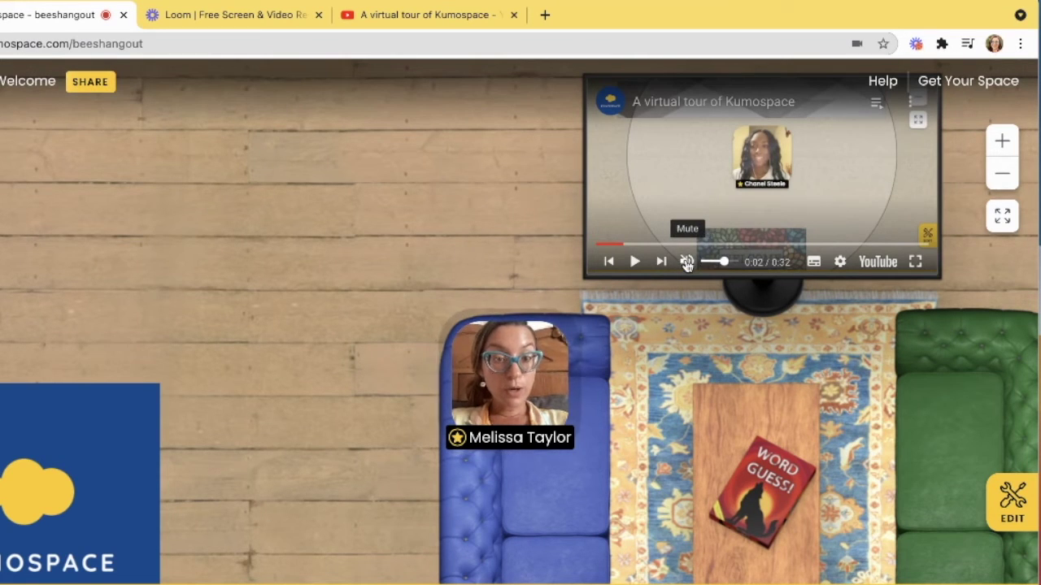
mouse_move(724, 264)
mouse_down()
mouse_move(708, 263)
mouse_move(727, 263)
mouse_up()
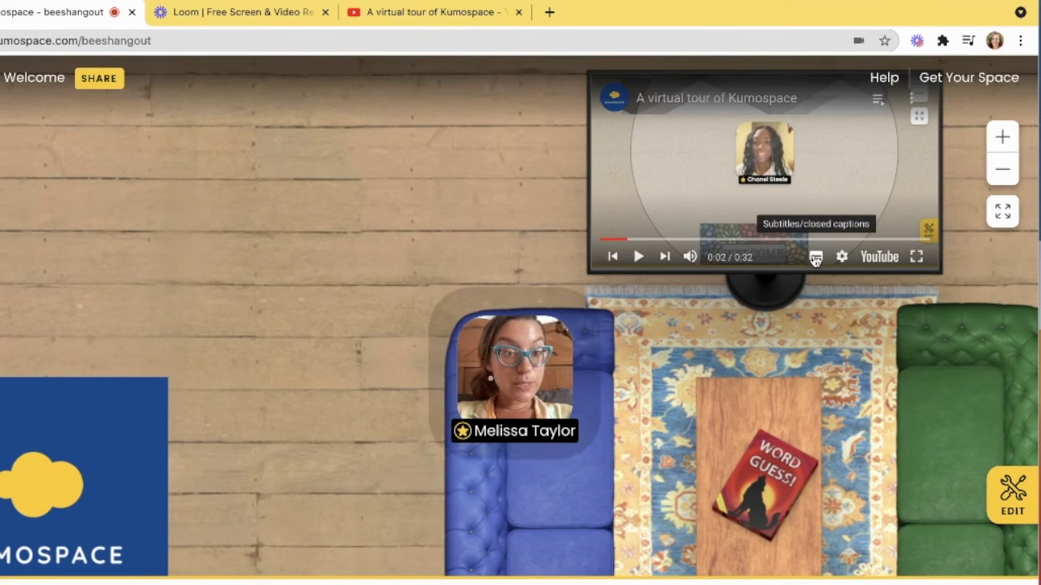
Turn on the television video's subtitles and try its playback settings and full-screen view.
click(816, 257)
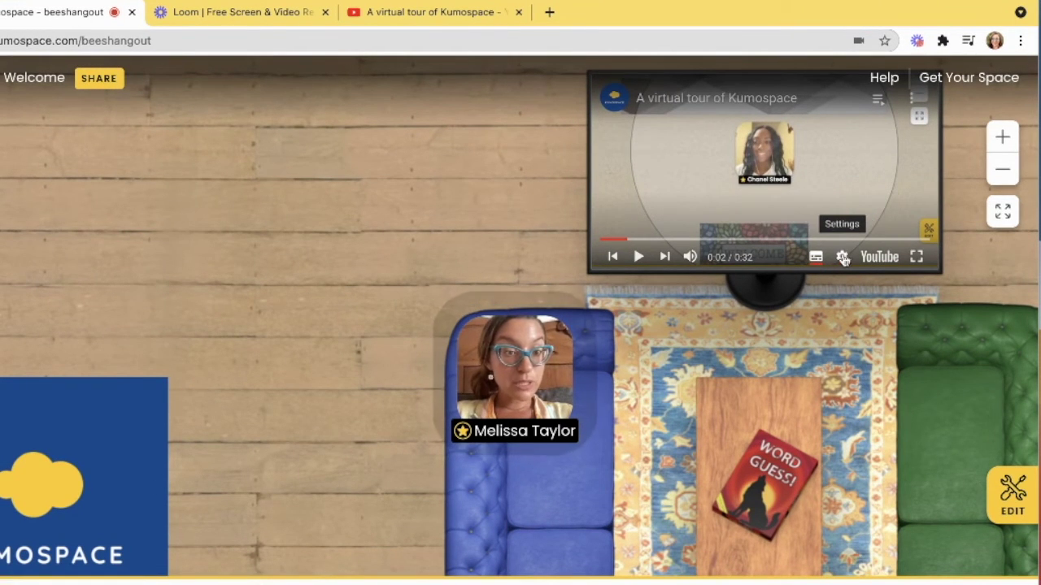
click(843, 258)
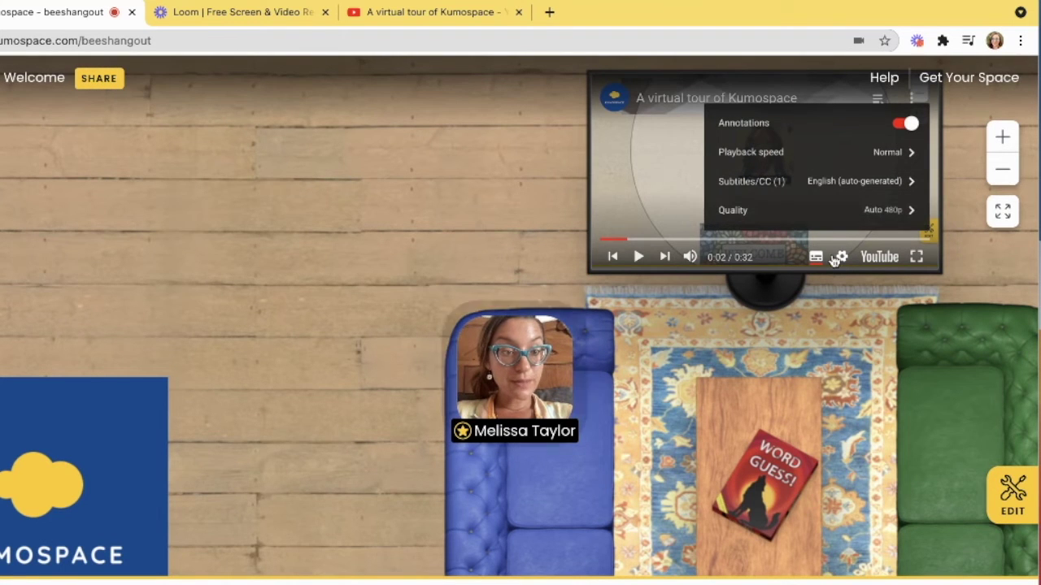
click(917, 258)
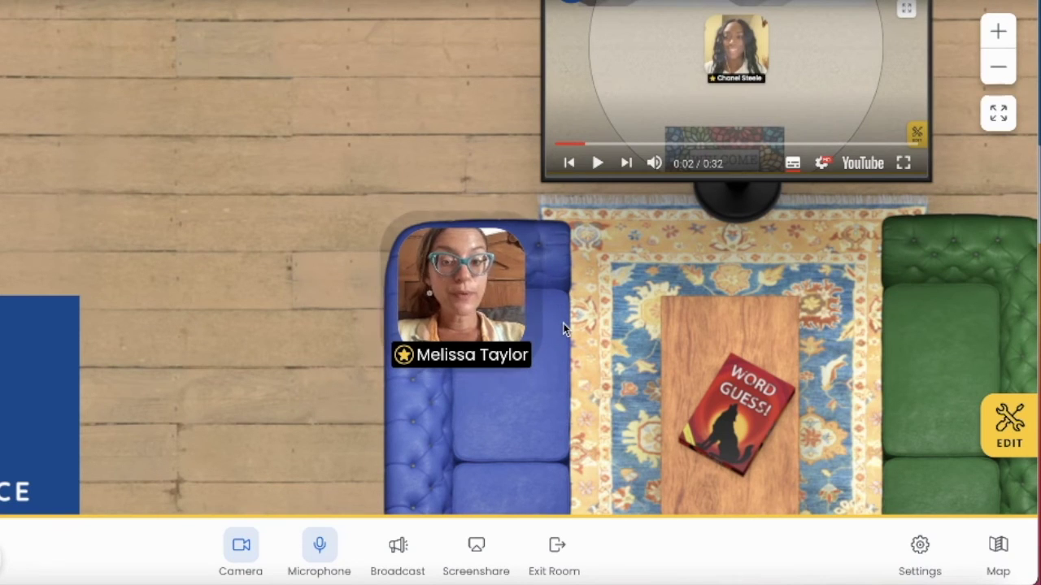
Mute the avatar's microphone.
click(316, 552)
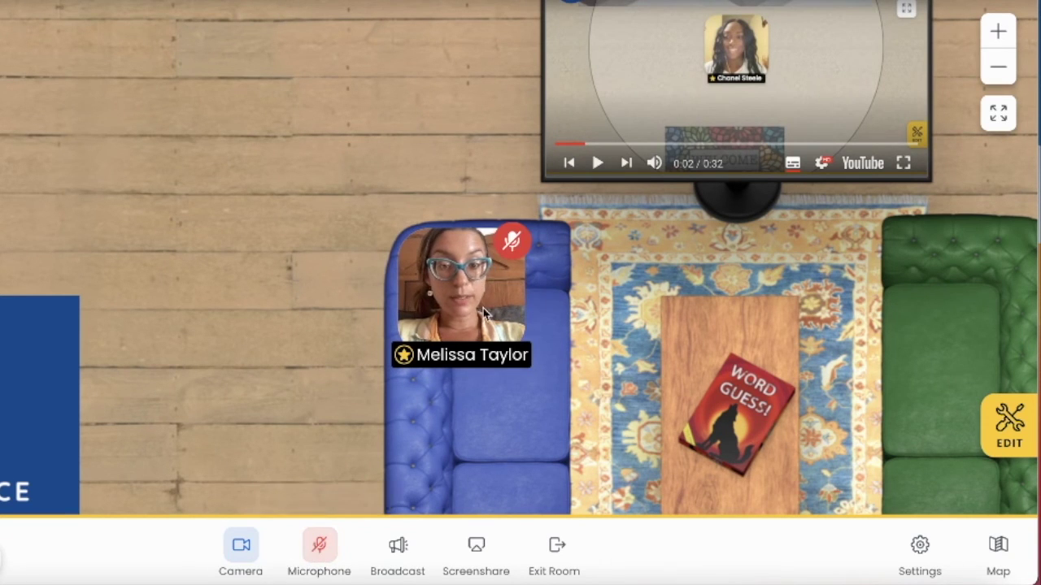